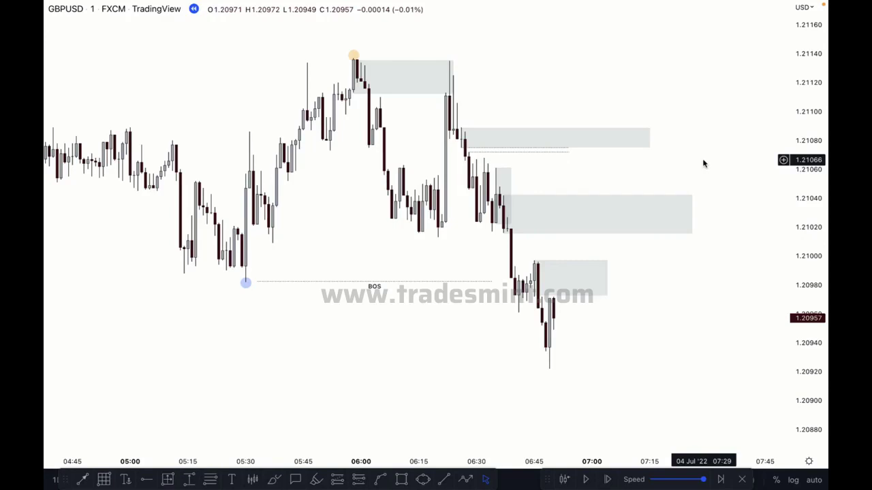
Play the bar replay forward to about 08:10 and pause it.
click(586, 479)
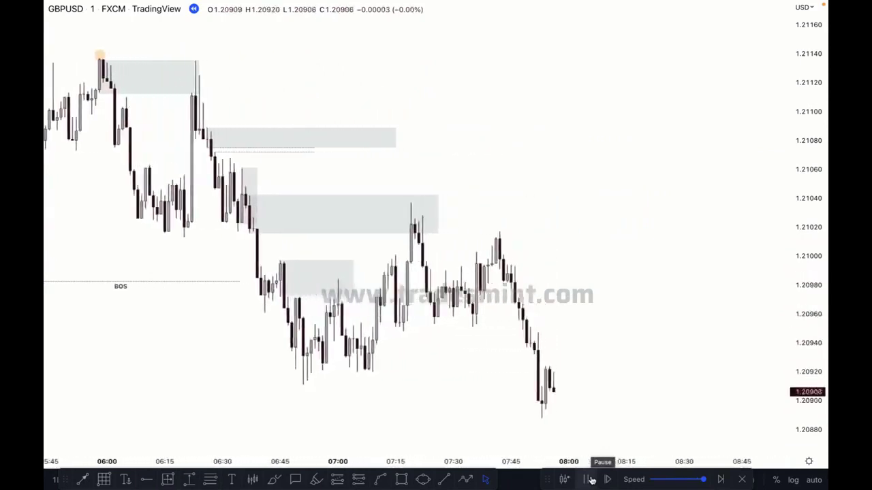
click(590, 479)
scroll(659, 321, left, 3)
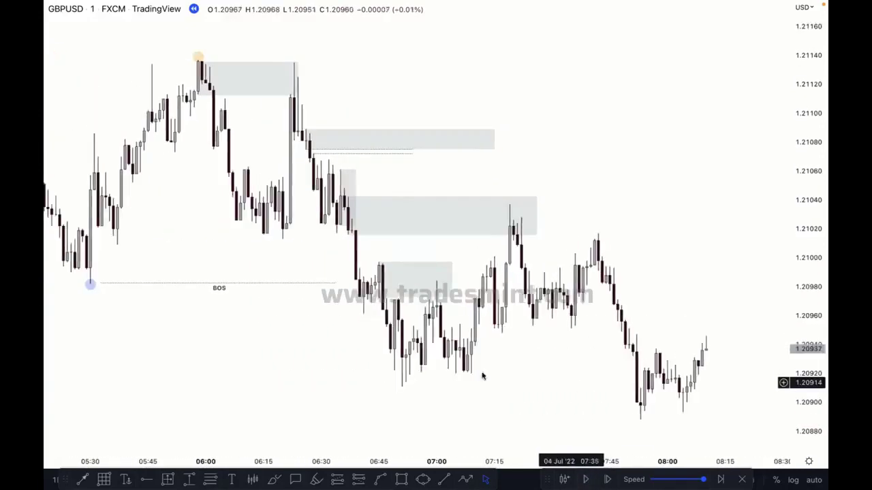
Copy the BOS line and place it at the 06:51 low, running to about 07:45.
click(221, 288)
drag(221, 288, 261, 354)
drag(403, 397, 526, 395)
drag(639, 390, 608, 386)
click(563, 251)
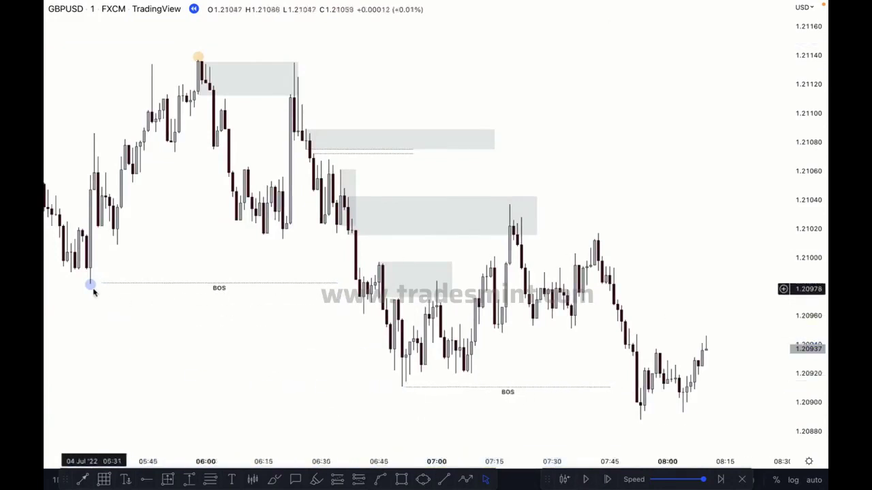
Copy the blue circle onto the 06:51 low and the orange circle onto the 07:19 high.
click(93, 289)
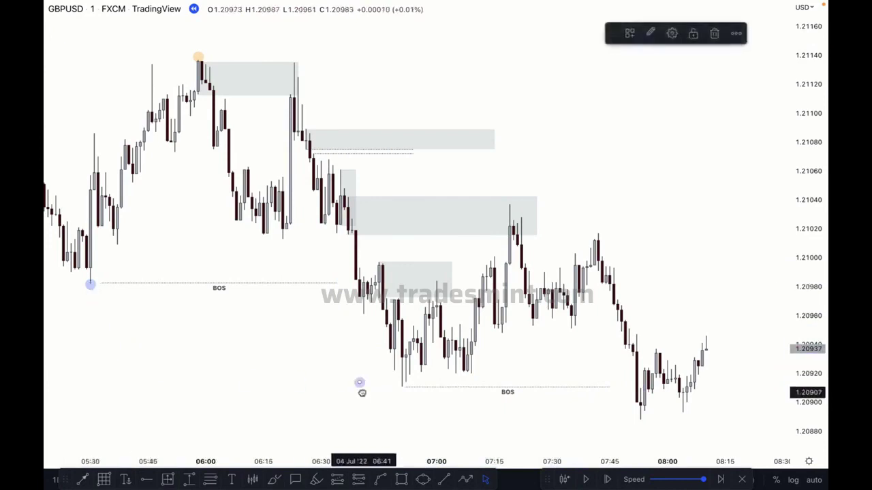
click(163, 85)
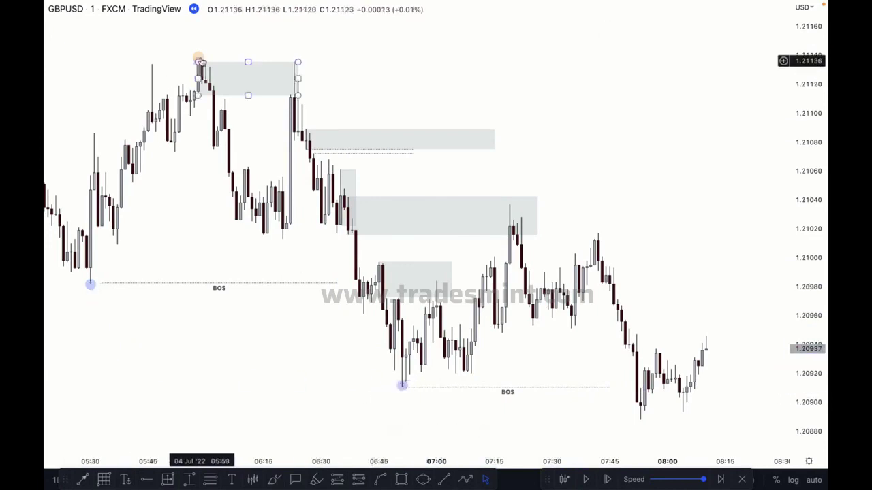
mouse_move(198, 58)
mouse_down()
mouse_move(353, 64)
mouse_move(475, 129)
mouse_up()
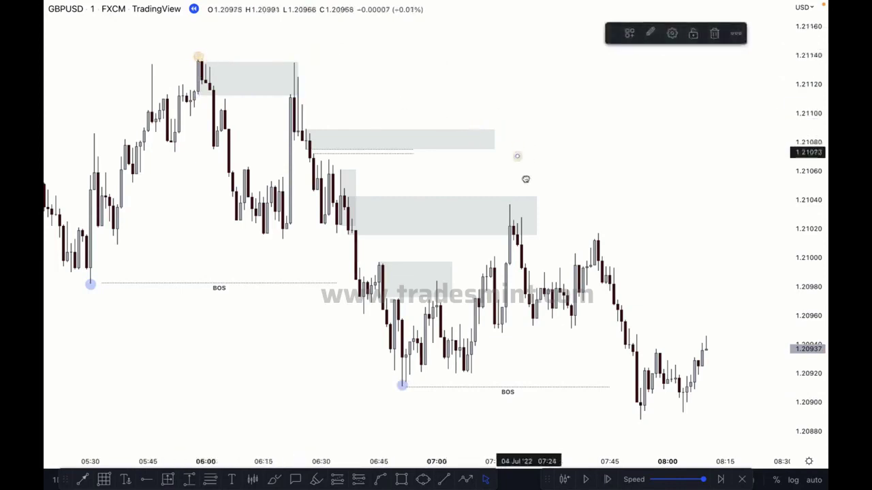
click(510, 203)
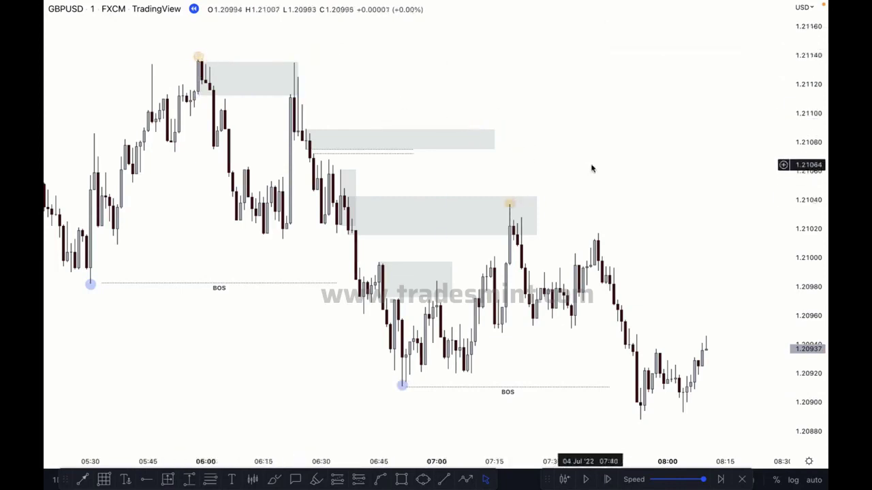
Draw a zone from 07:19 to 07:42 between about 1.20995 and 1.21035, and shorten the grey zone before it to end at 07:19.
click(403, 480)
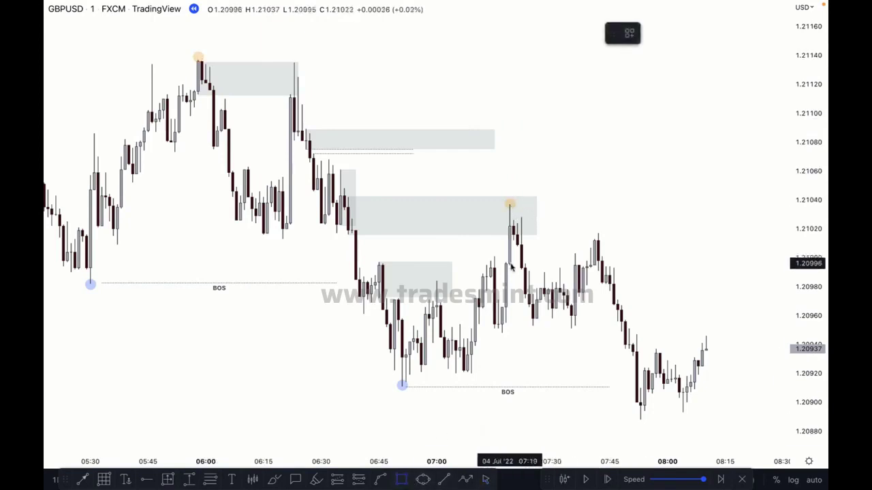
drag(510, 266, 598, 207)
click(545, 220)
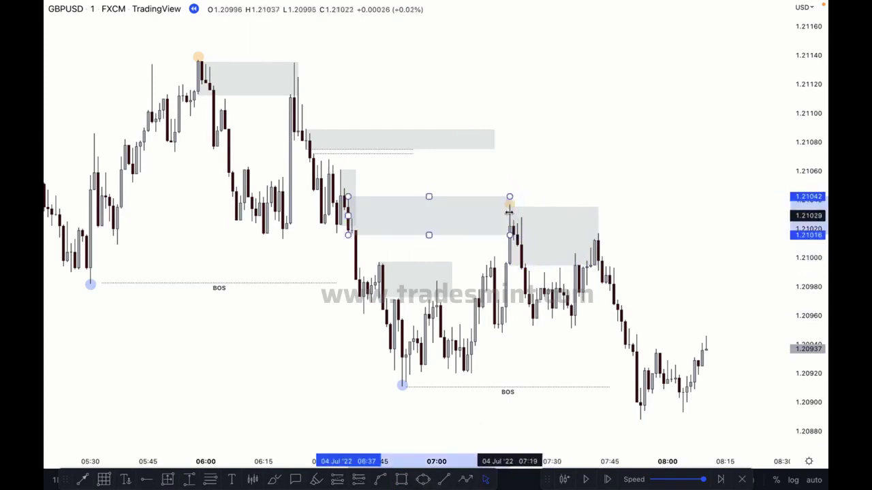
Fill the new zone starting at the 07:19 candle with light green.
click(593, 207)
click(671, 36)
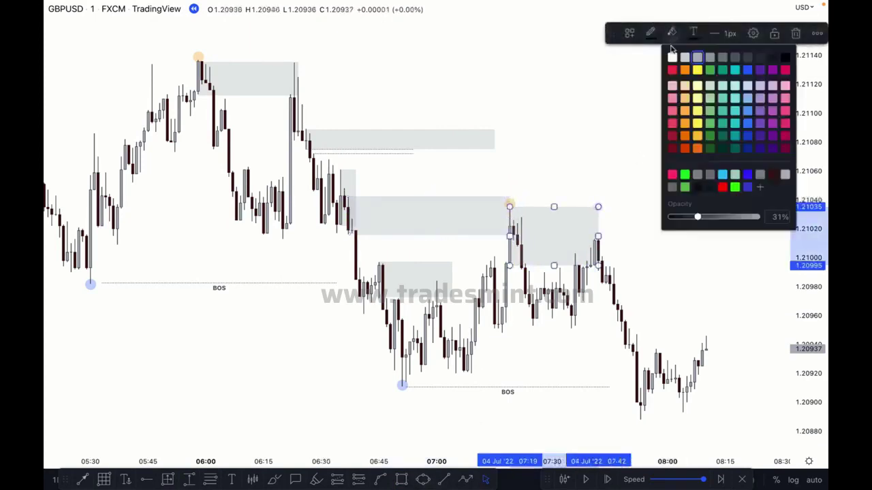
click(708, 100)
click(570, 189)
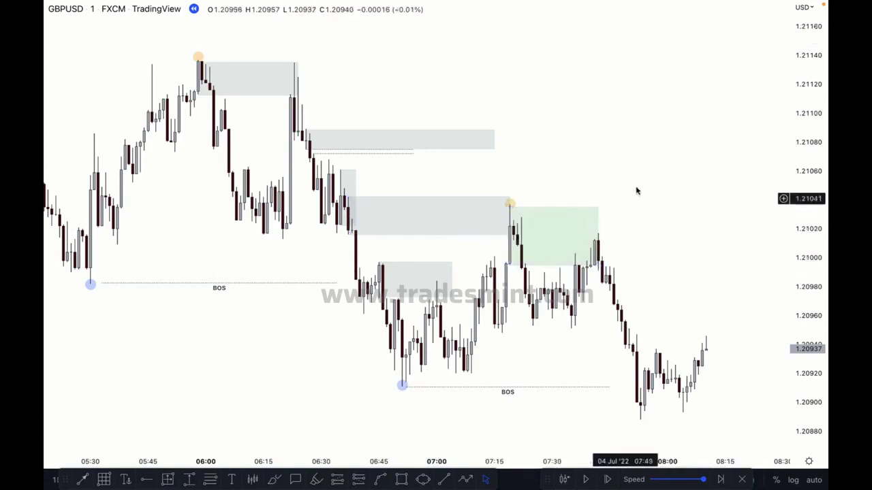
Change the fill of the zone starting at the 07:19 candle to light red.
click(594, 210)
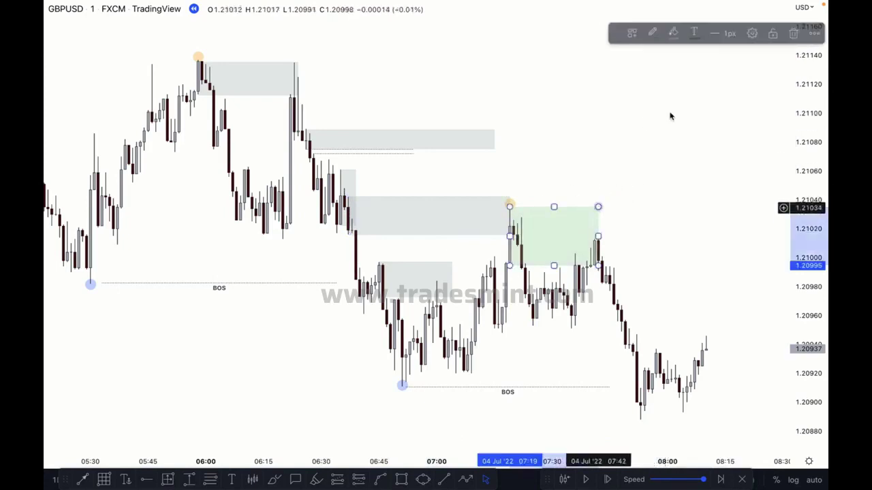
click(676, 36)
click(673, 99)
click(601, 103)
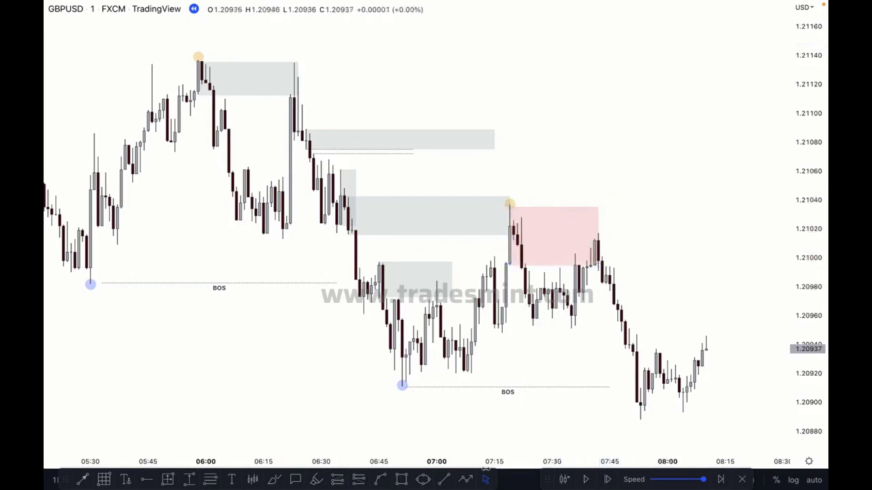
Draw a small light red zone over the 07:41 high, from about 1.20995 to 1.21016, ending near 07:46.
click(401, 480)
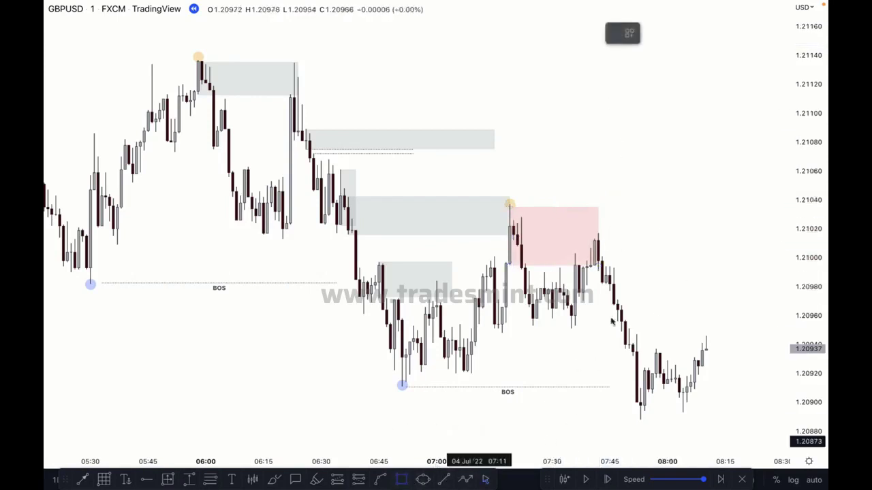
click(594, 266)
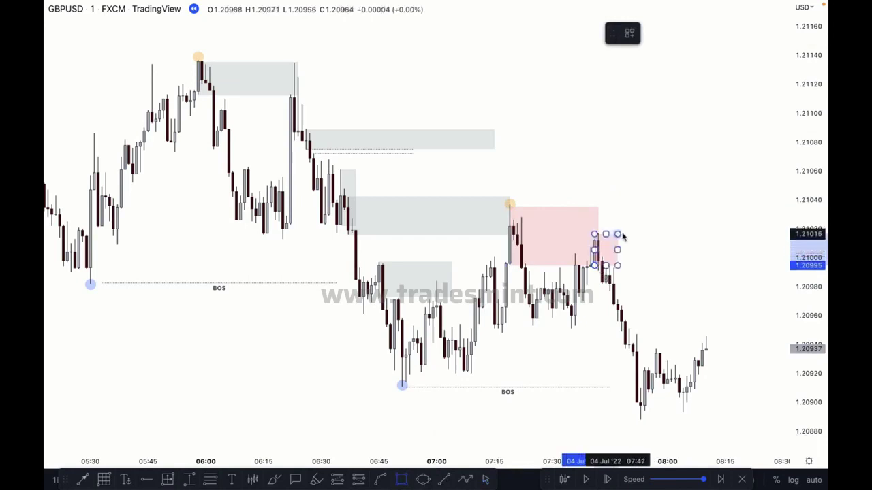
click(614, 235)
click(627, 286)
click(603, 265)
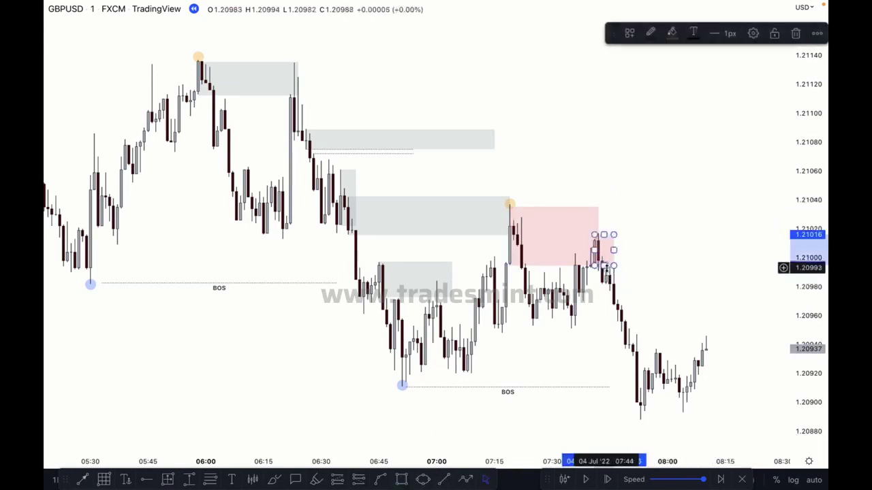
click(654, 229)
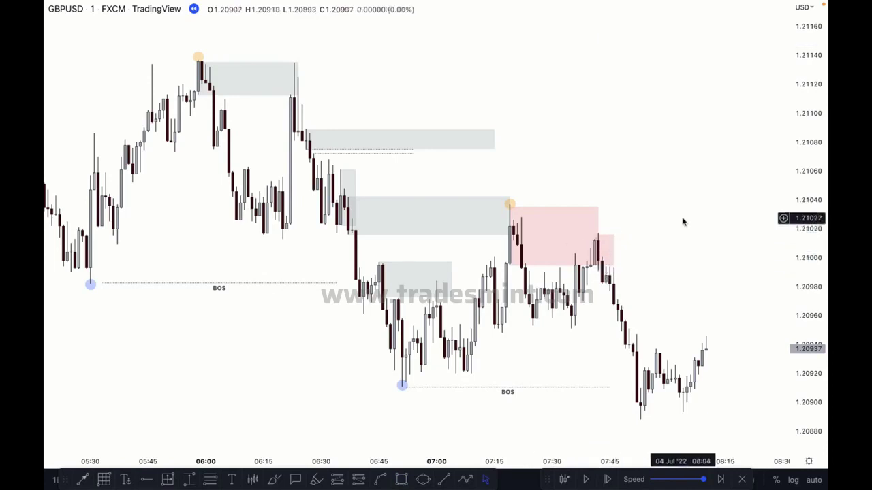
Draw a light red zone from the 07:45 candle to about 08:16, between about 1.20977 and 1.20995.
click(403, 480)
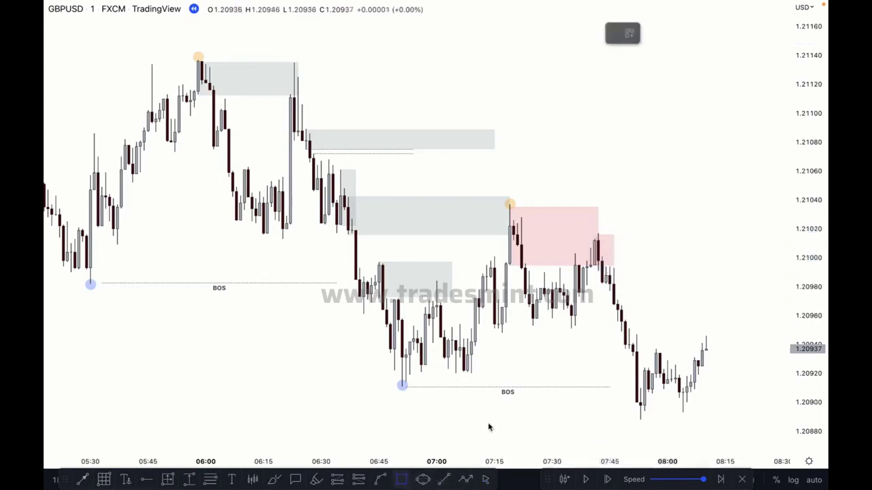
click(609, 292)
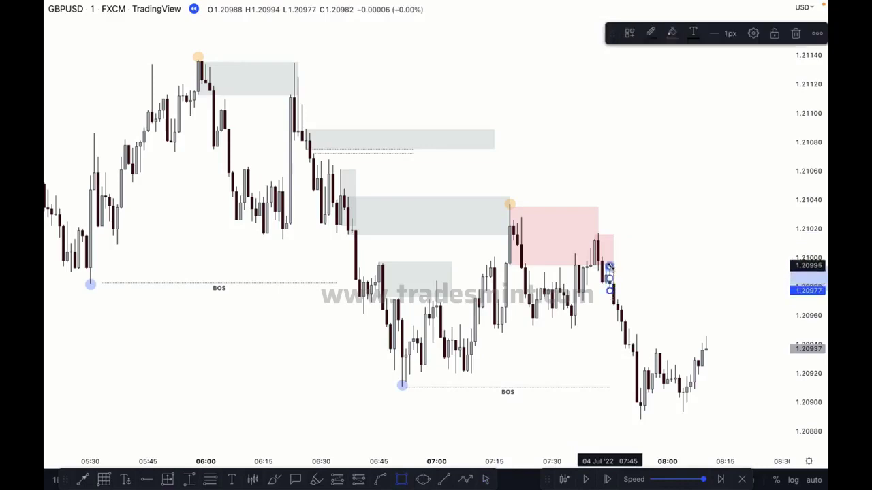
click(729, 266)
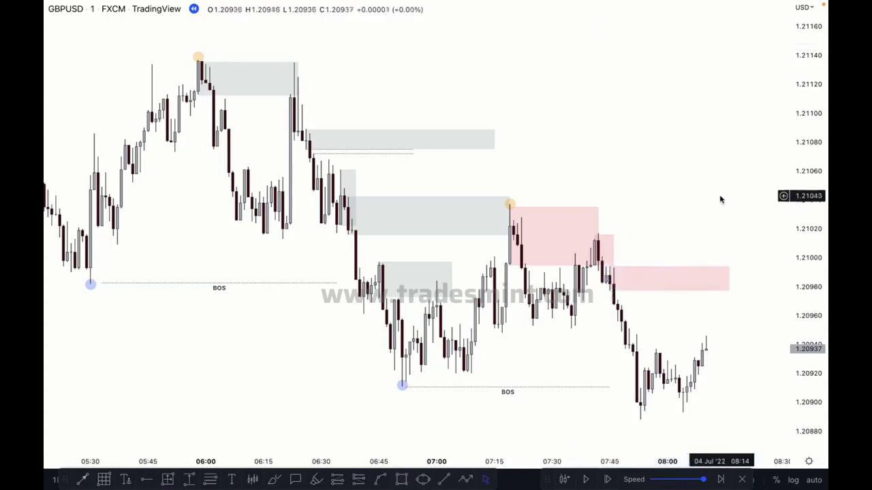
Draw two short dotted horizontal lines from near 07:45, one along the last red zone's lower edge and one just below at about 1.20971.
key(alt+t)
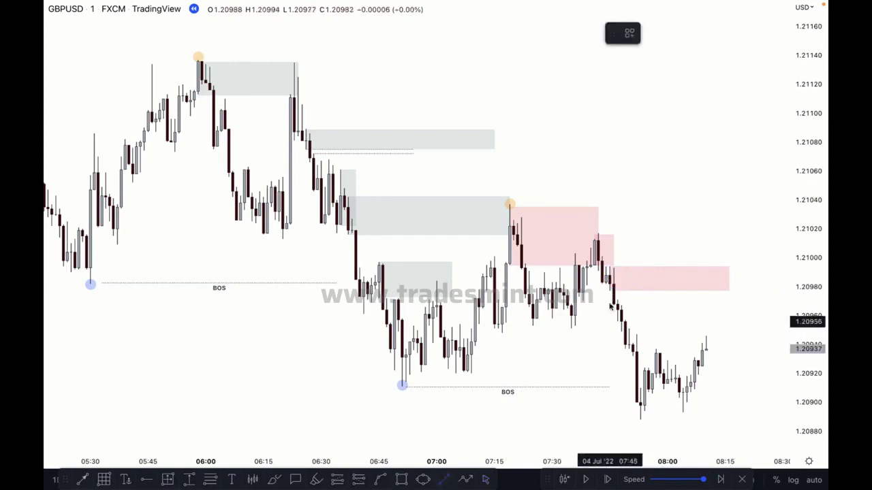
click(608, 291)
click(659, 291)
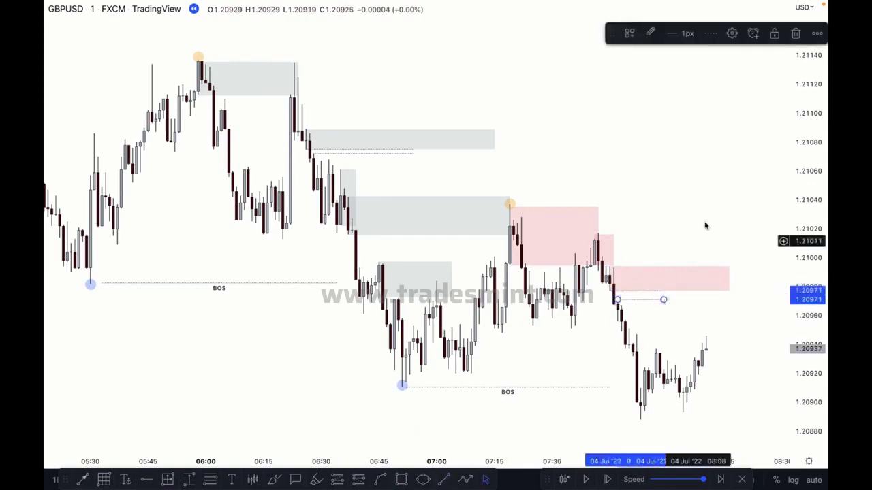
click(658, 295)
scroll(641, 295, right, 5)
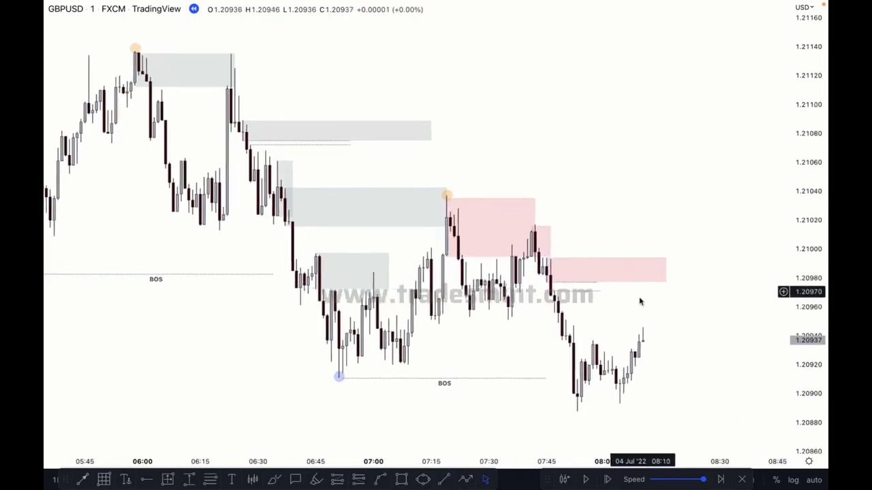
scroll(654, 331, left, 1)
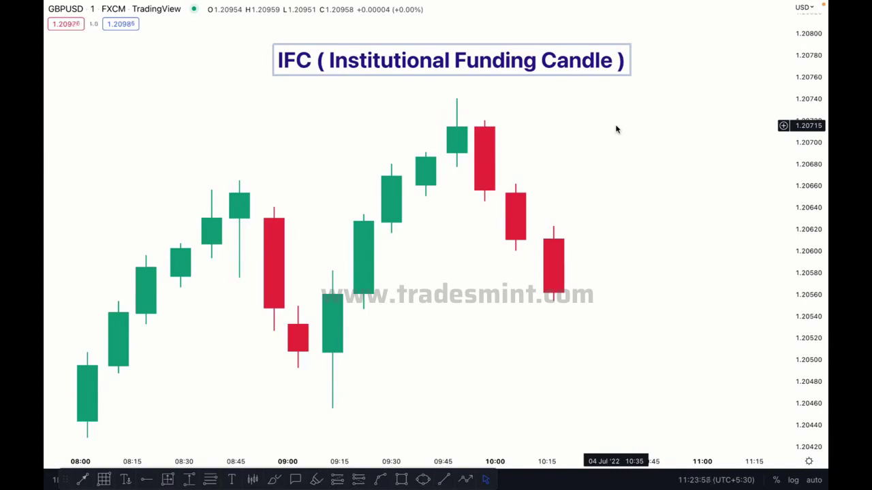
Draw a horizontal line above the 08:45 swing high from 08:47 to 09:20 at about 1.20668 and apply the upward BOS template.
scroll(616, 130, right, 1)
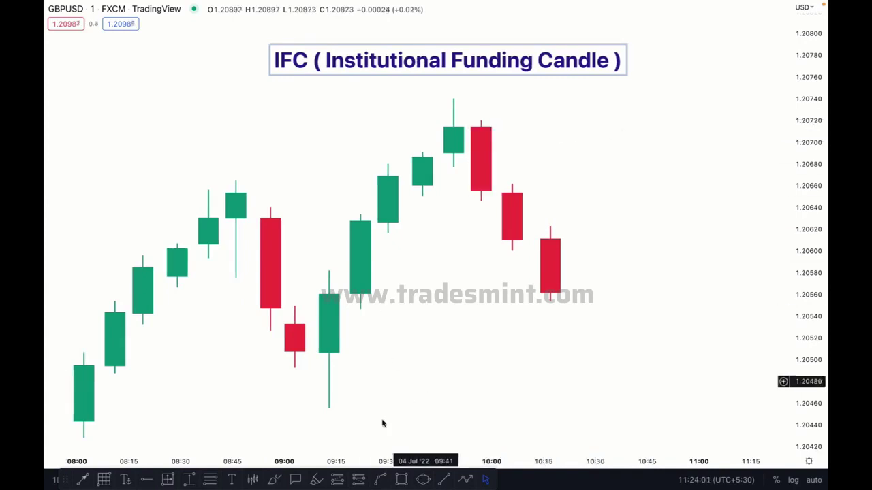
click(447, 481)
click(239, 178)
click(353, 177)
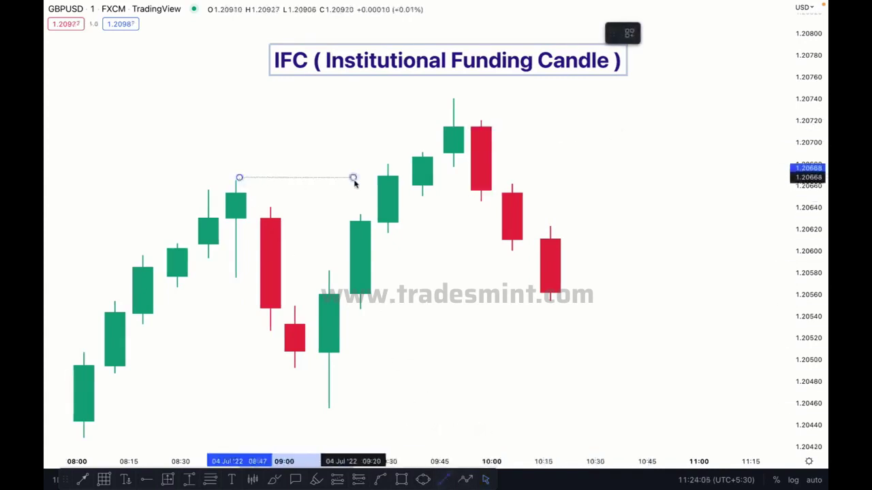
click(627, 35)
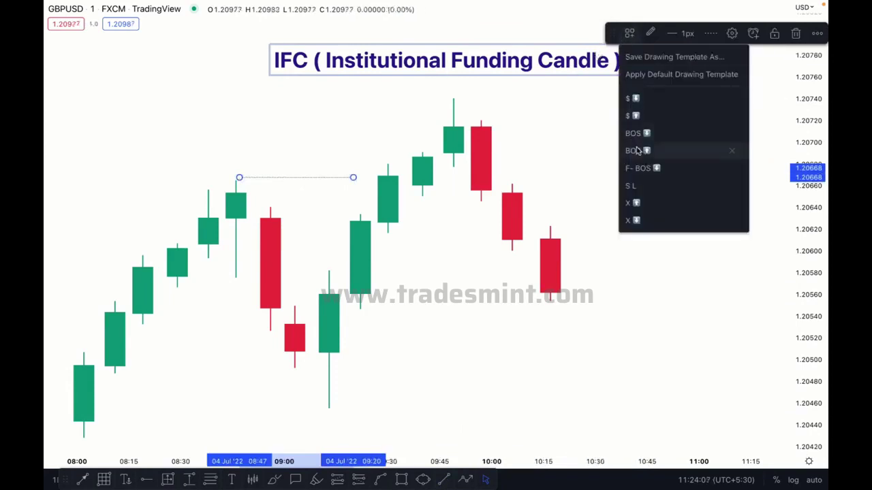
click(674, 150)
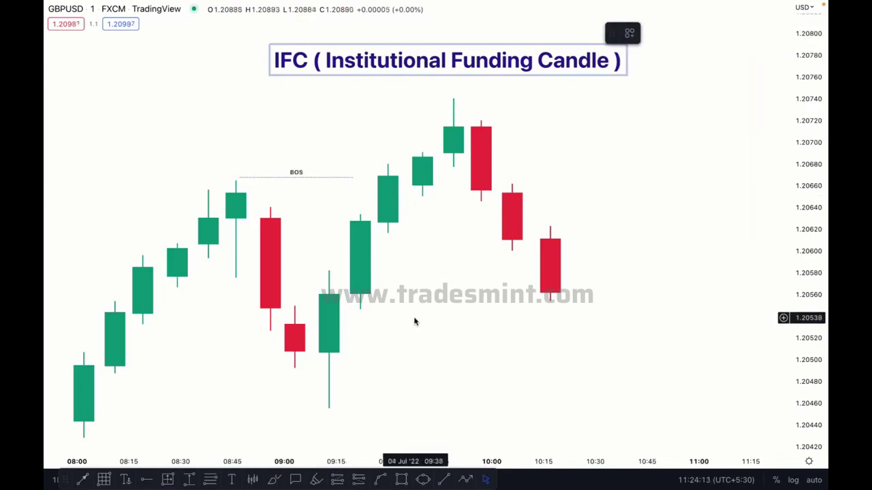
Draw a light red rectangle over the small red candle, from 09:03 to about 09:28, between about 1.20491 and 1.20549.
key(alt+shift+r)
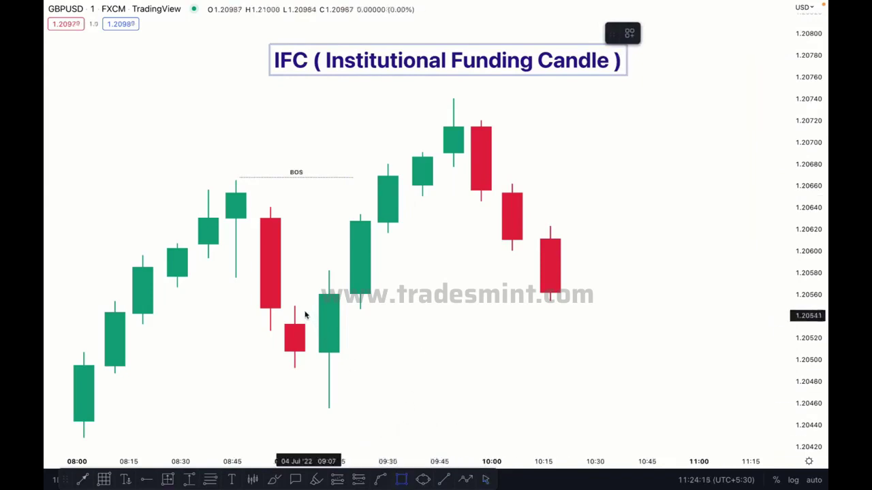
mouse_move(296, 310)
mouse_down()
mouse_move(409, 352)
mouse_move(383, 372)
mouse_up()
click(432, 335)
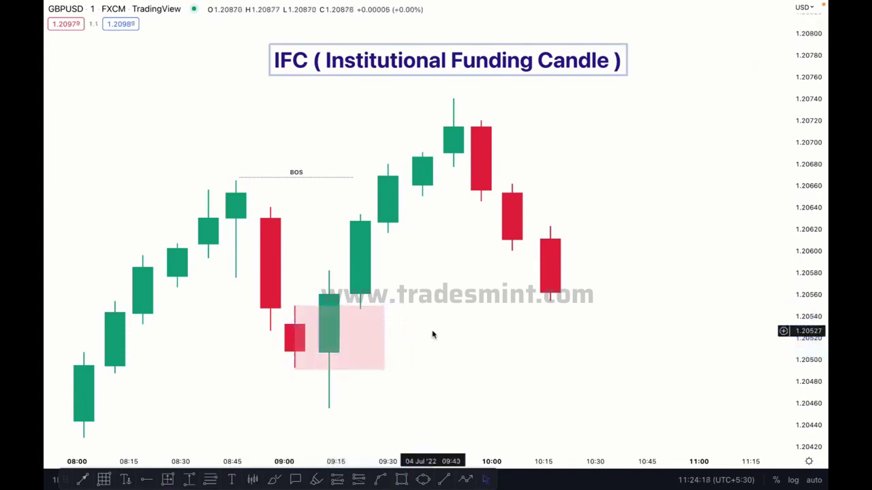
click(288, 325)
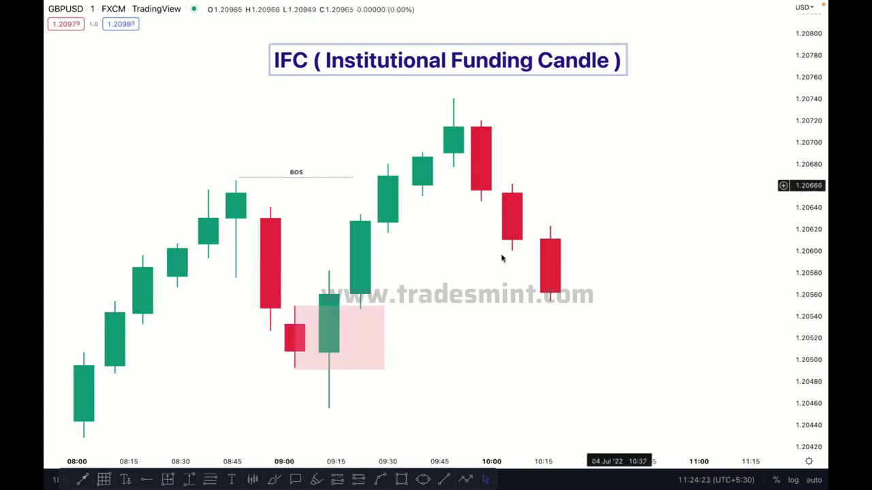
Delete the light red rectangle over the small red candle and leave nothing selected.
click(382, 305)
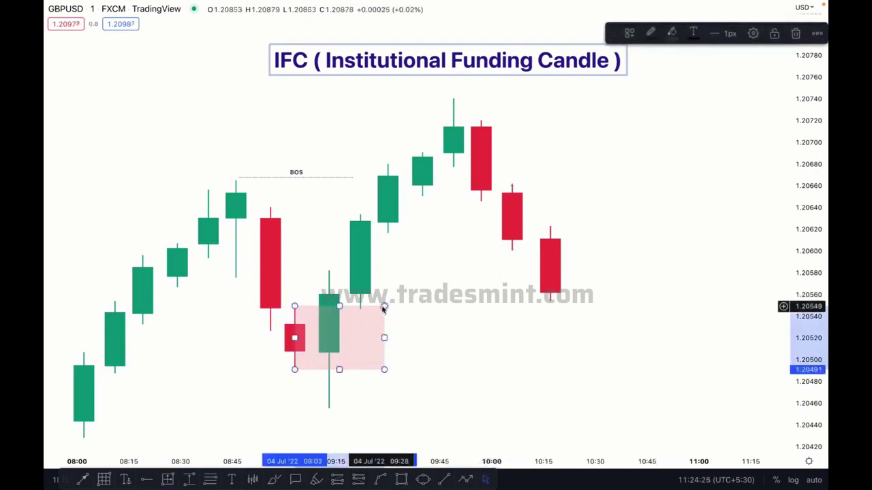
key(Delete)
click(330, 304)
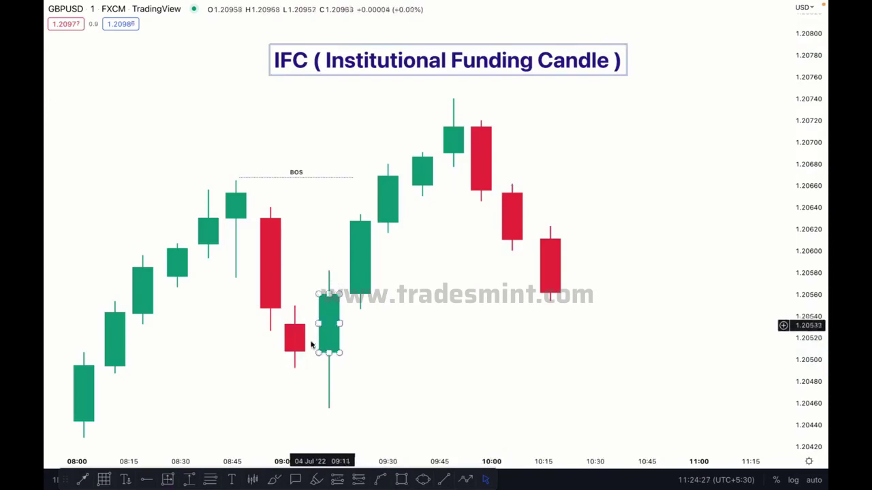
click(426, 353)
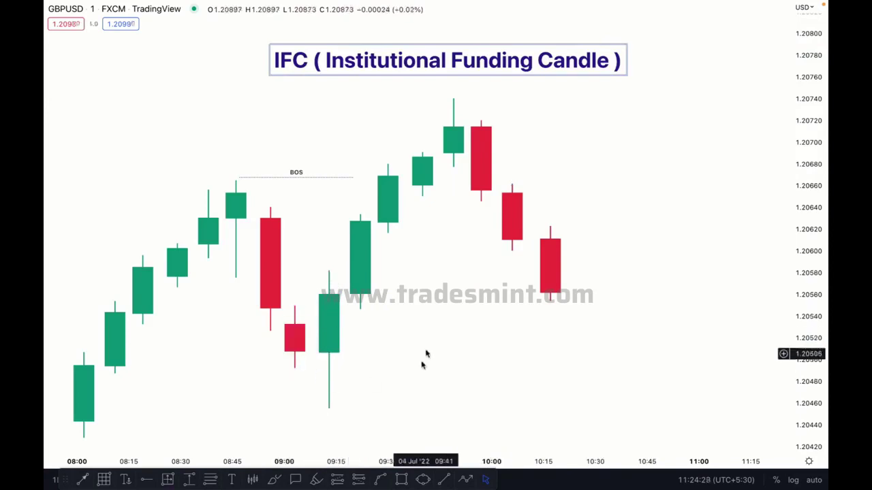
Draw a short horizontal line under the small red candle at about 1.20493, from 09:02 to 09:14, and apply the X template labelled below the line.
click(440, 478)
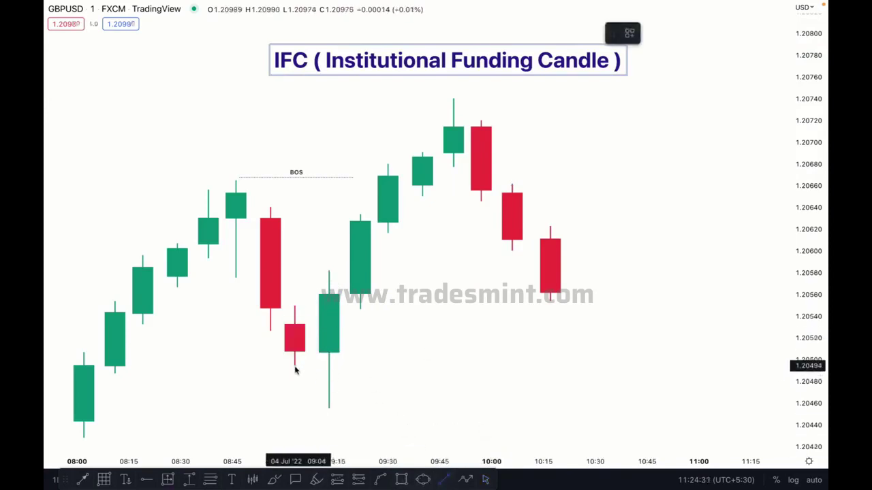
click(291, 367)
click(332, 367)
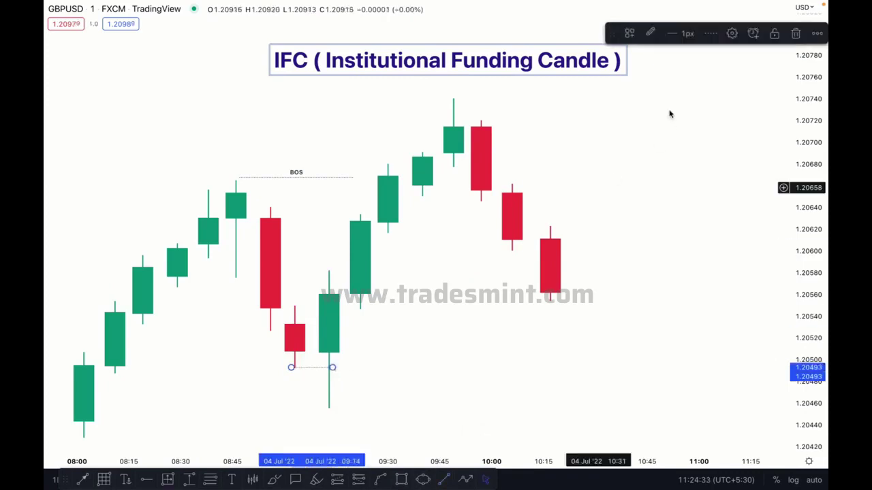
click(630, 33)
click(691, 206)
click(290, 367)
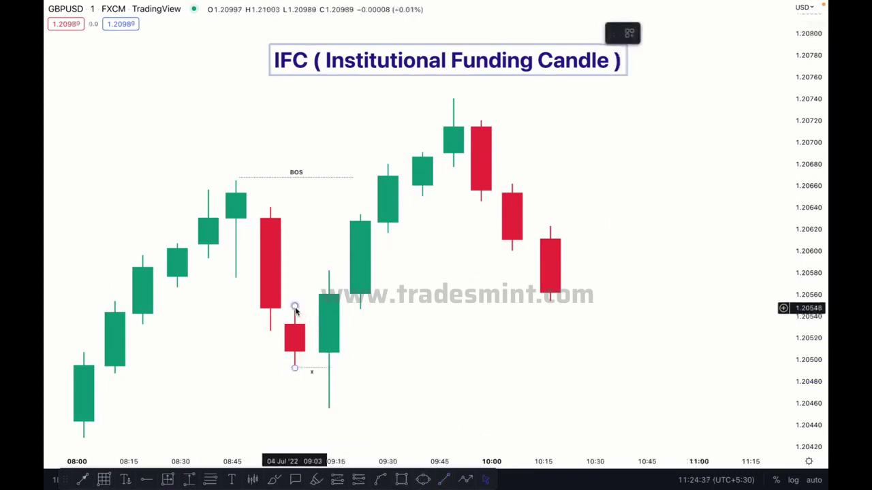
click(327, 389)
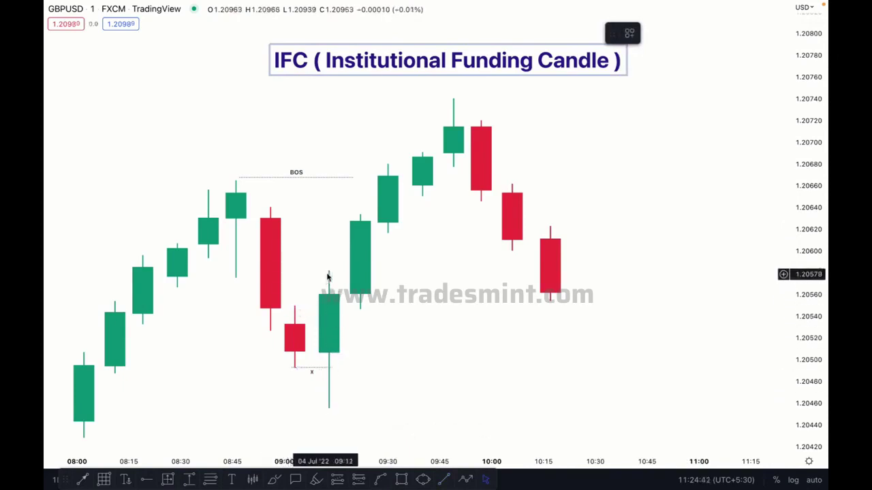
Draw a rectangle over the 09:13 green candle to about 10:26, between 1.20456 and 1.20582, and recolour its fill light grey.
click(401, 479)
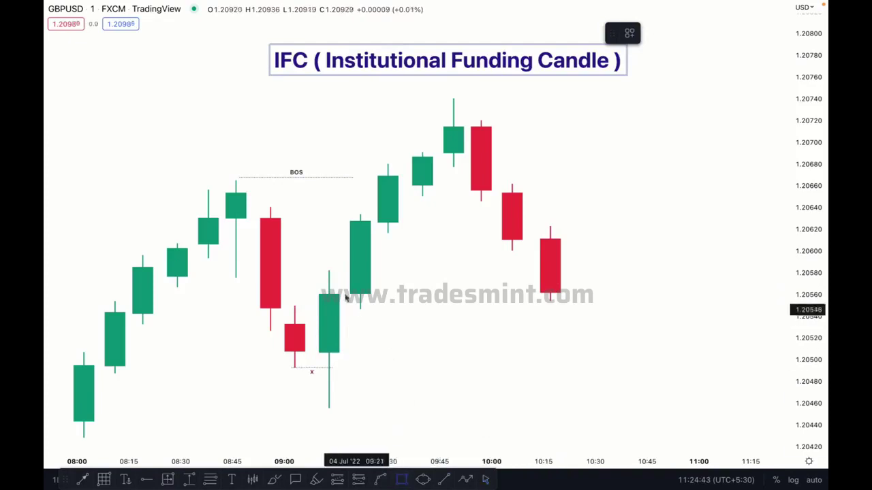
mouse_move(329, 271)
mouse_down()
mouse_move(552, 306)
mouse_move(581, 407)
mouse_up()
click(671, 318)
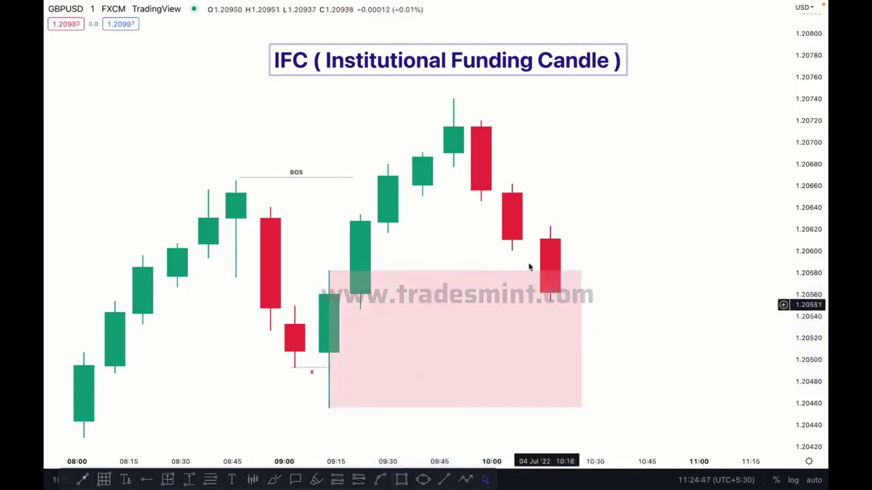
click(450, 272)
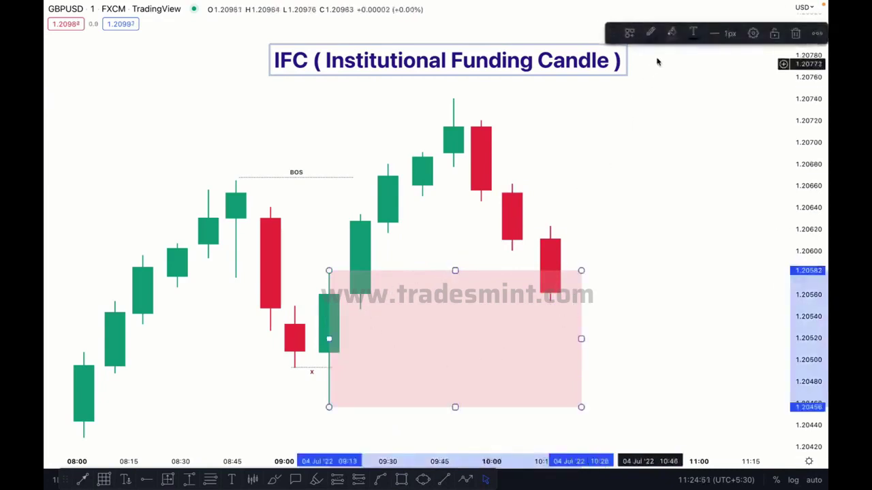
click(671, 34)
click(707, 59)
click(685, 130)
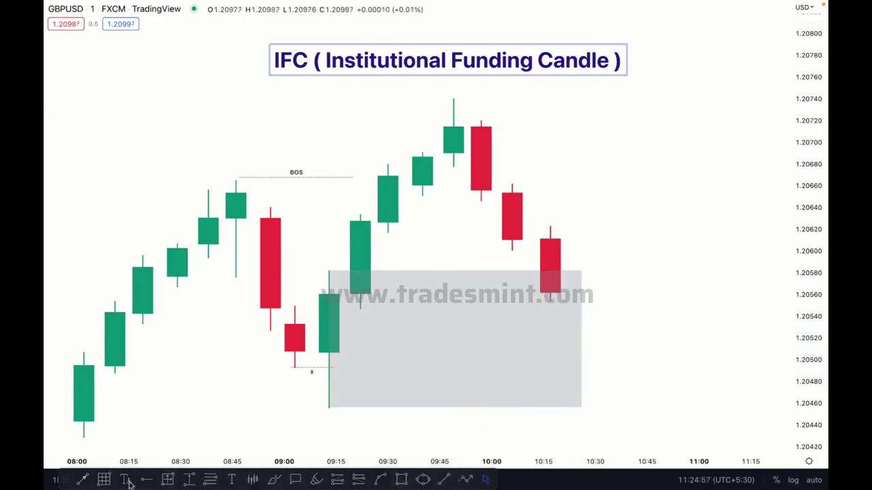
Draw an upward arrow from just below the last red candle in the grey zone to about 1.20784 near 10:50.
click(82, 479)
click(569, 313)
click(664, 51)
drag(679, 165, 695, 170)
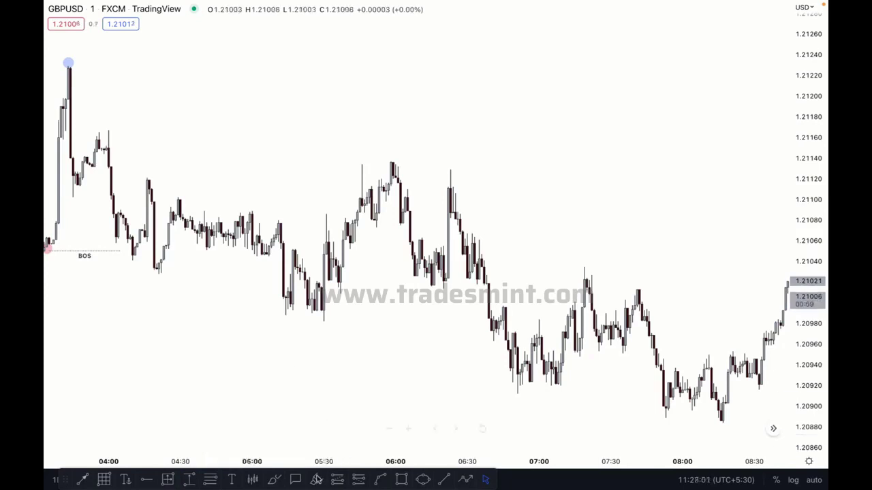
Draw a rectangle over the 03:43 swing-high candle, extending to 06:16, between 1.21196 and 1.21229.
click(402, 480)
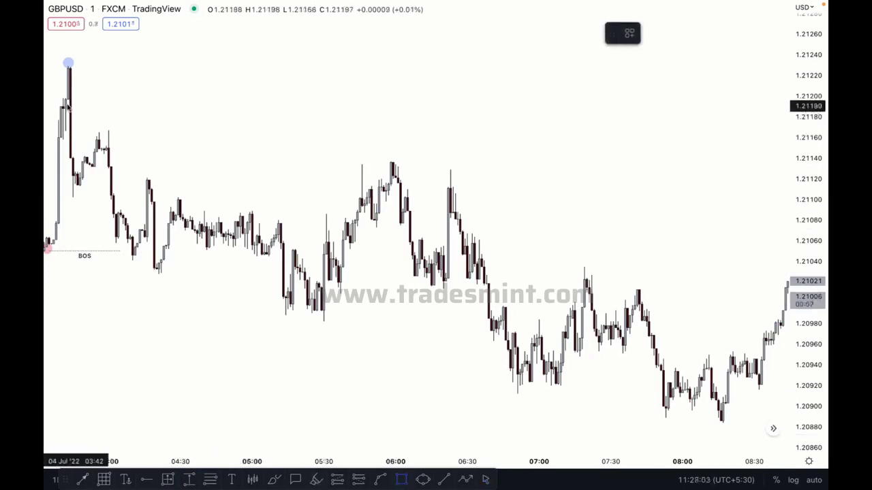
click(68, 100)
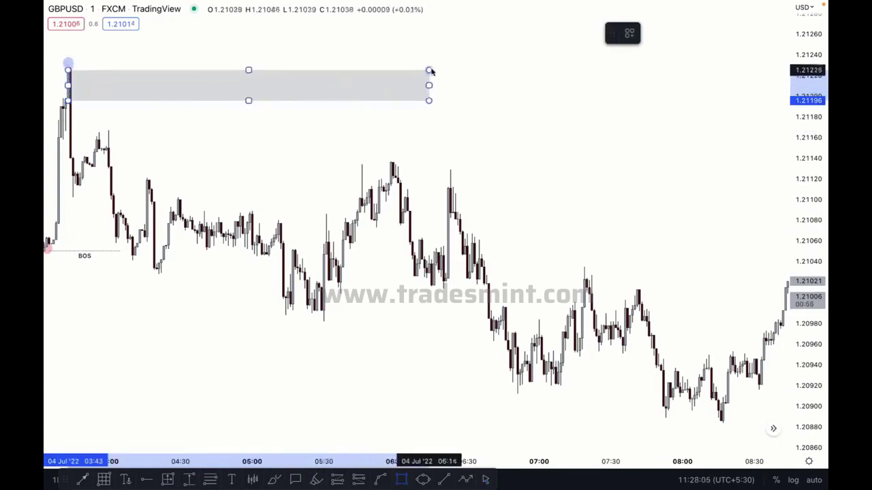
click(434, 67)
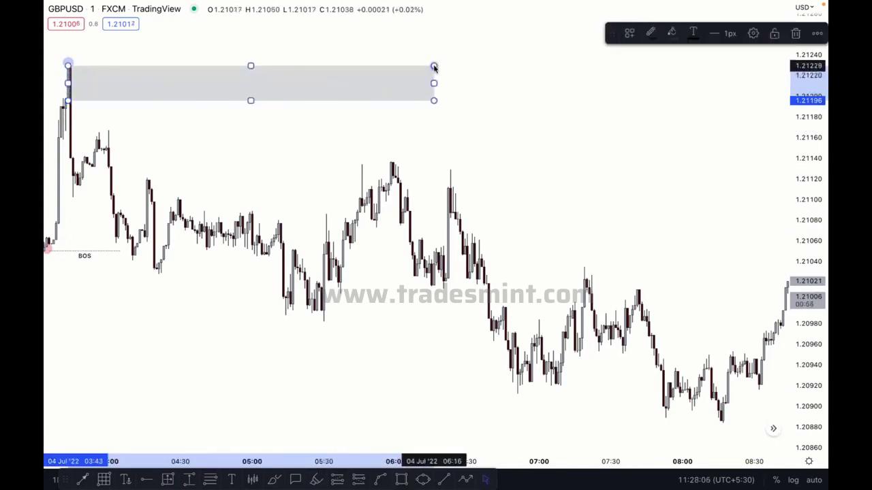
Lighten the swing-high rectangle's grey fill and shorten the rectangle so it ends at 04:30.
click(671, 34)
drag(696, 216, 688, 216)
click(80, 123)
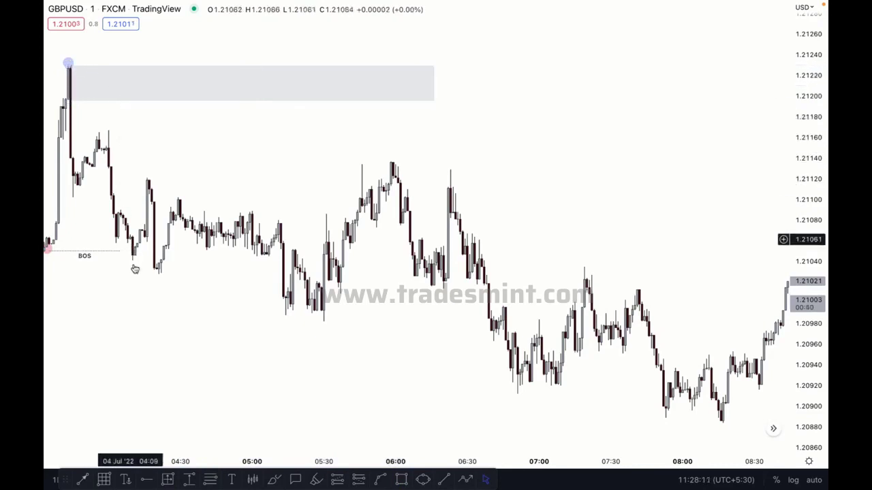
drag(434, 83, 180, 85)
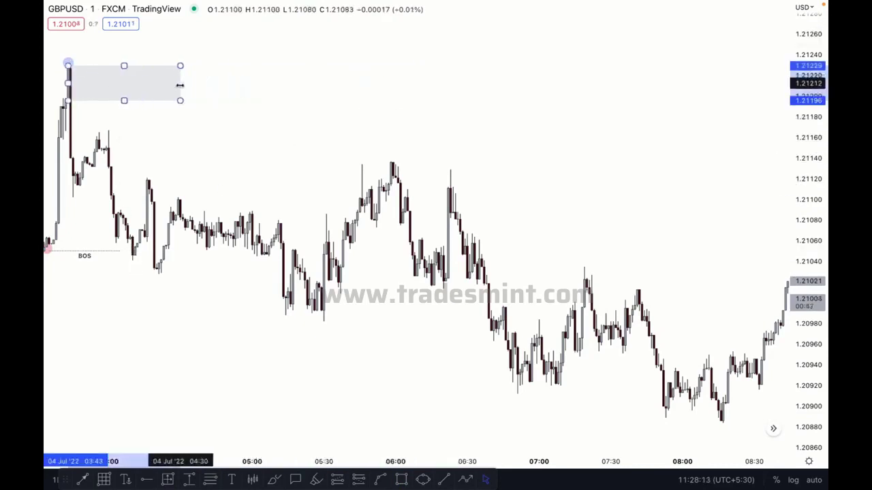
click(360, 325)
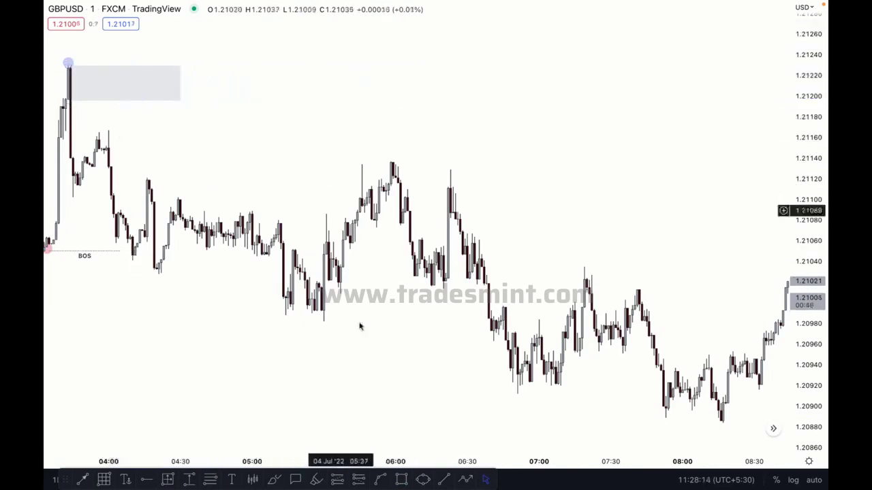
Draw a short horizontal line at 1.21163 over the highs from about 03:55 to 04:01 and apply the upward X template.
click(441, 480)
click(96, 134)
click(111, 135)
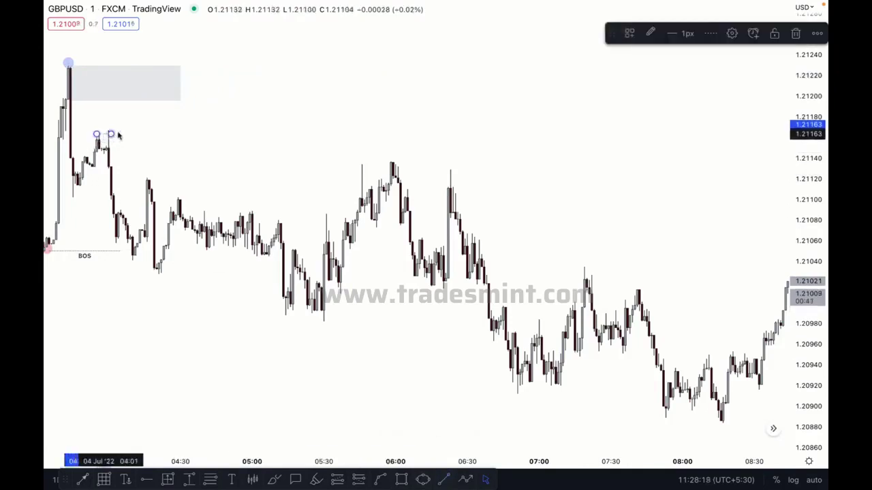
click(630, 33)
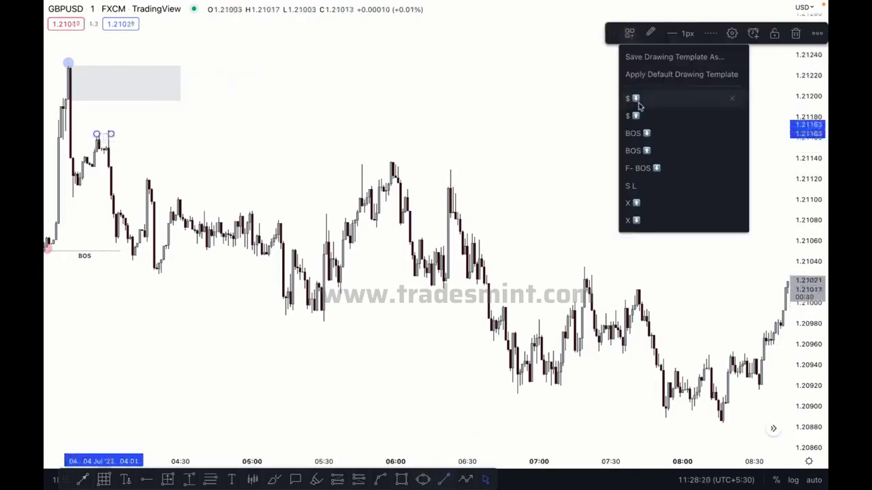
click(644, 201)
click(438, 144)
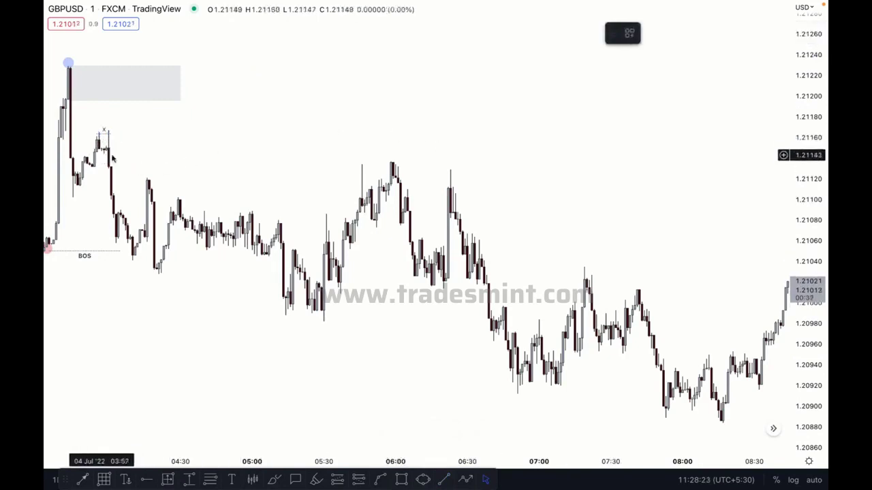
Draw a grey rectangle from the 04:00 candle to the wick near 05:46, between about 1.21130 and 1.21167.
click(400, 480)
mouse_move(109, 169)
mouse_down()
mouse_move(391, 131)
mouse_move(362, 130)
mouse_up()
click(241, 181)
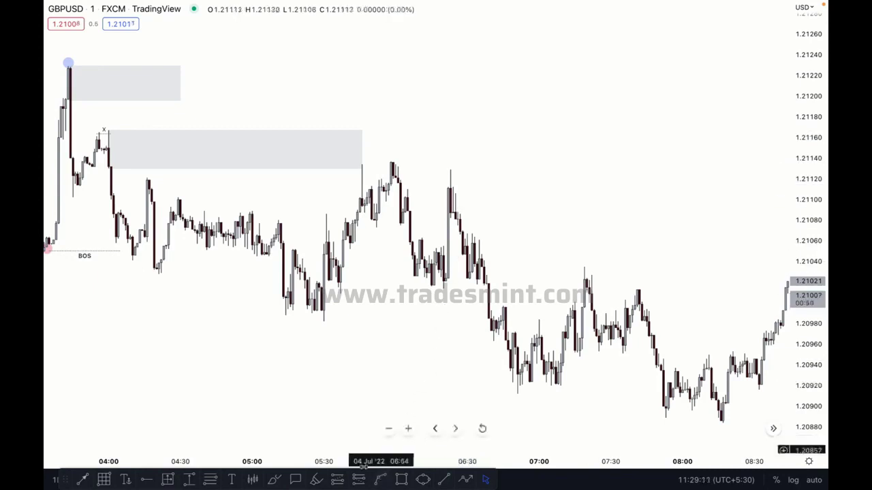
Place a copy of the BOS line under the 05:30 swing low at about 1.20981, reaching to about 06:35.
click(84, 259)
mouse_move(84, 259)
mouse_down()
mouse_move(86, 290)
mouse_move(359, 341)
mouse_move(478, 321)
mouse_up()
click(543, 236)
Draw a horizontal line at 1.21109 from about 06:05 to 06:22 and apply the upward X template.
click(443, 480)
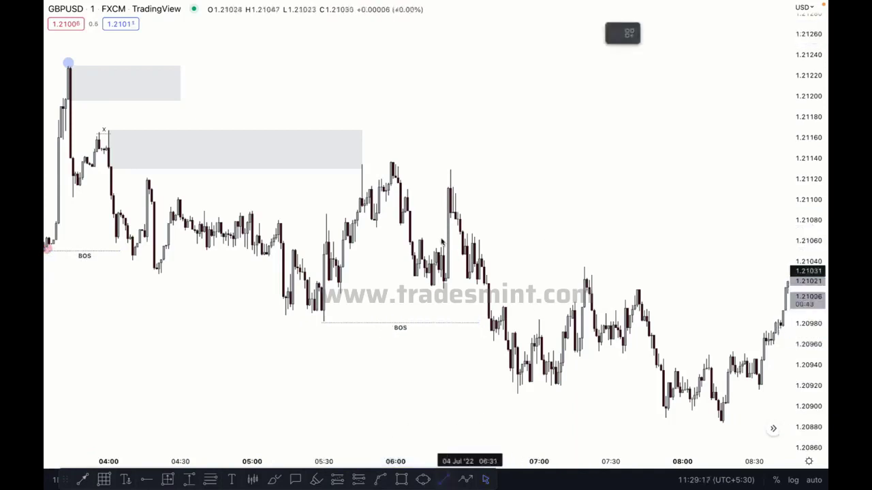
click(407, 190)
click(448, 190)
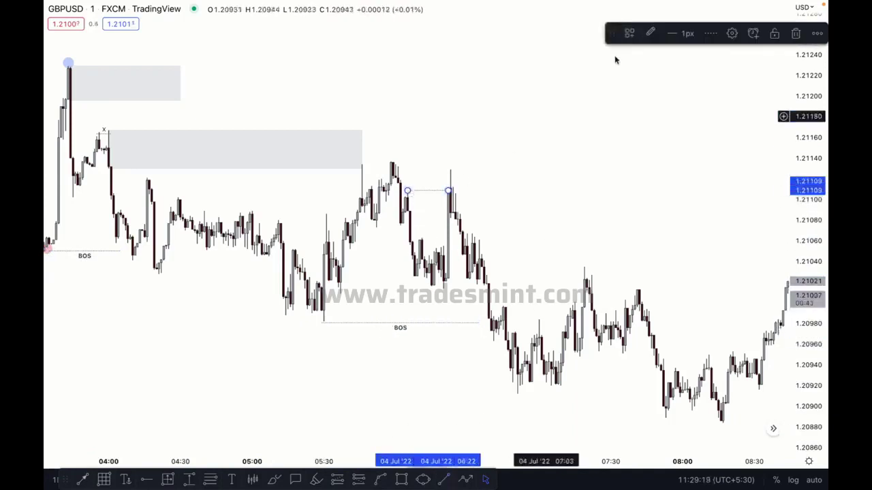
click(628, 33)
click(641, 206)
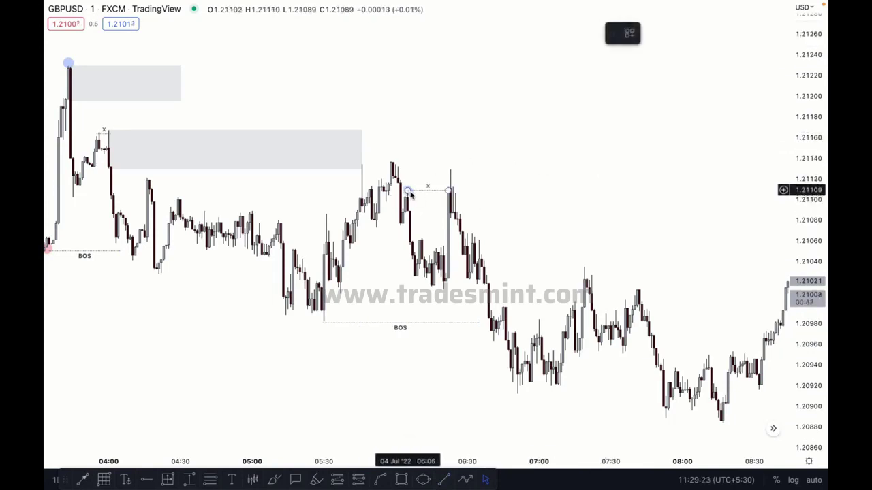
Draw a grey rectangle from the 06:23 candle to 07:59, between 1.21082 and 1.21130.
click(401, 479)
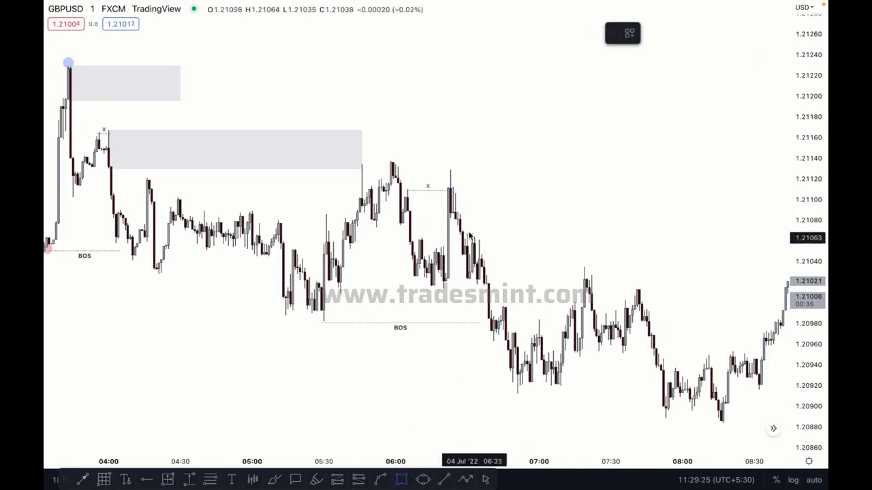
drag(450, 218, 679, 168)
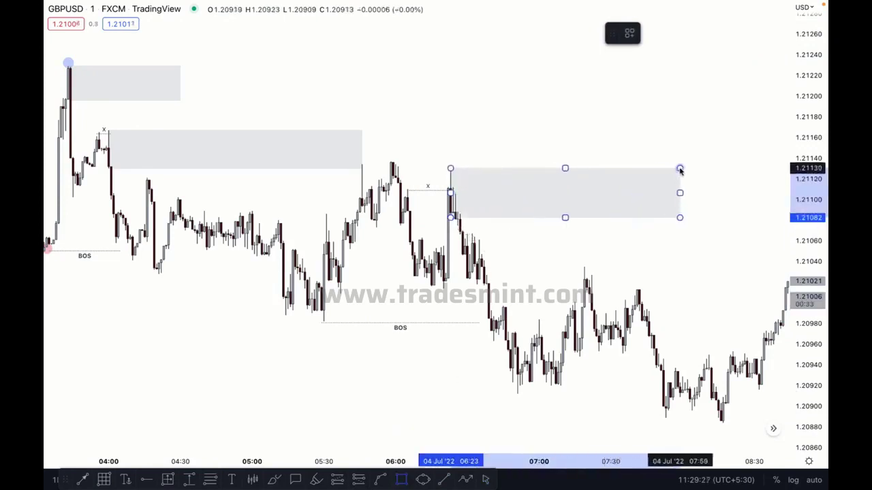
click(672, 123)
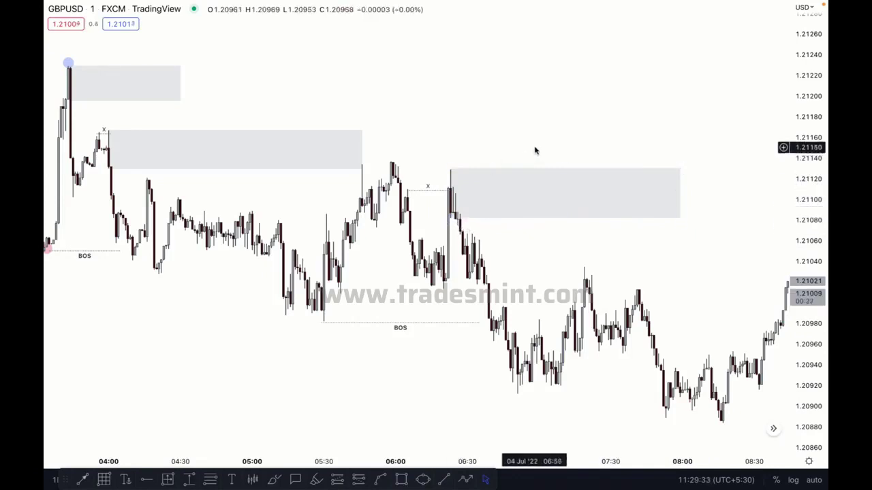
Extend the 06:23 grey rectangle to the 08:58 swing high.
drag(534, 151, 336, 142)
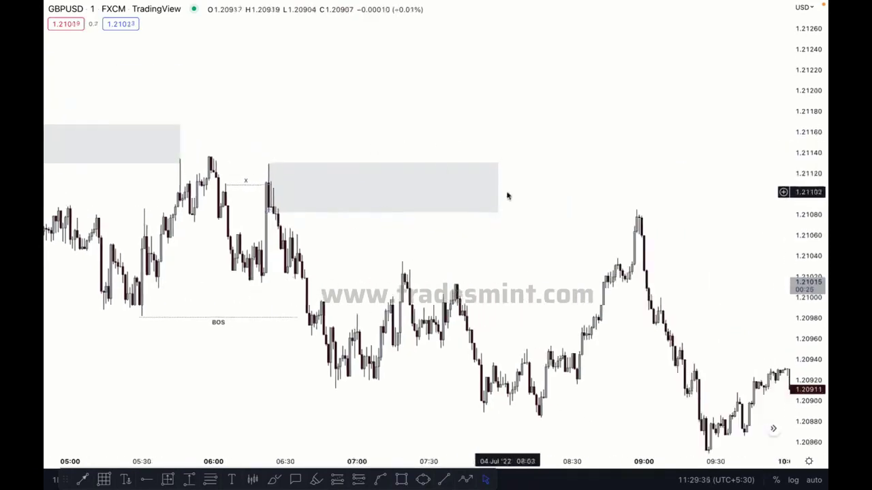
drag(498, 188, 631, 189)
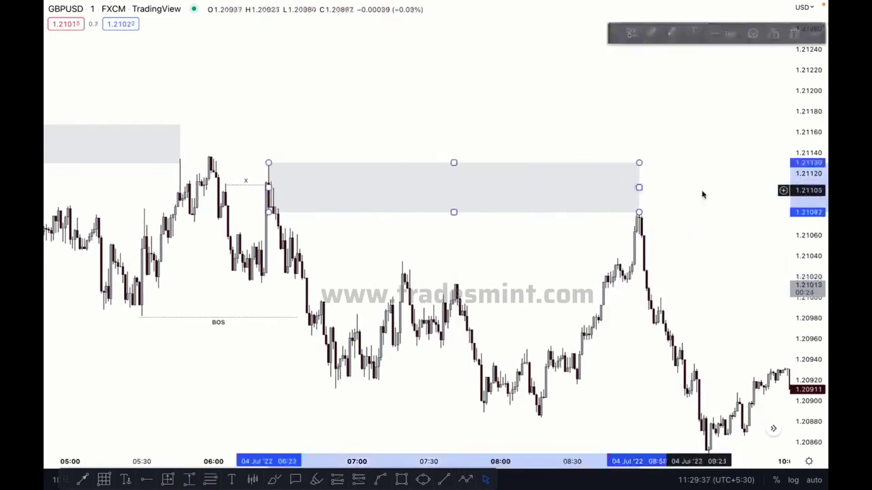
click(354, 228)
drag(543, 236, 533, 137)
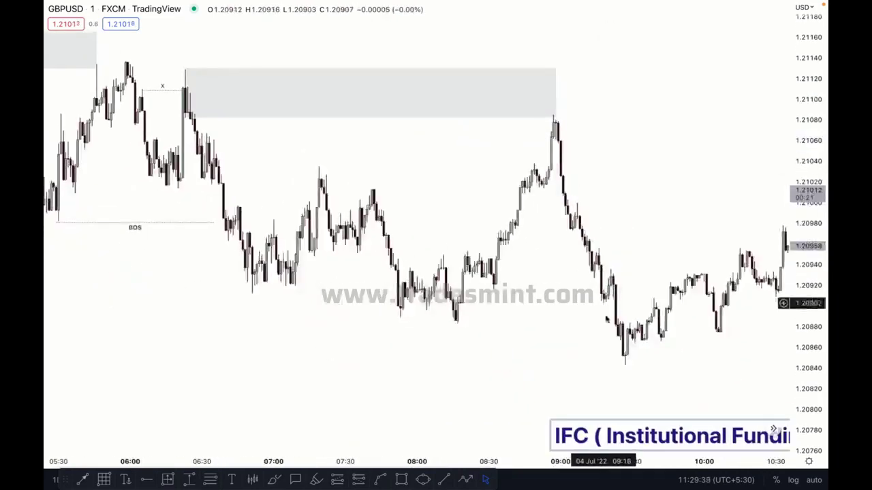
drag(553, 301, 518, 306)
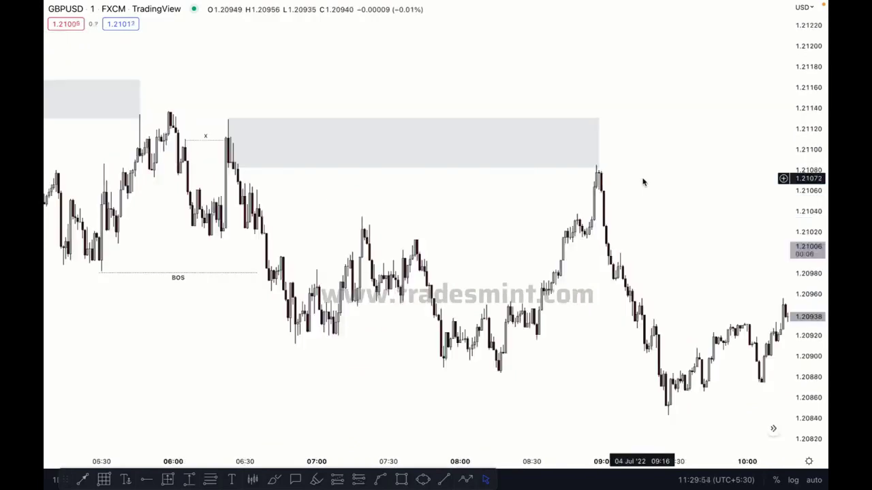
drag(347, 79, 538, 167)
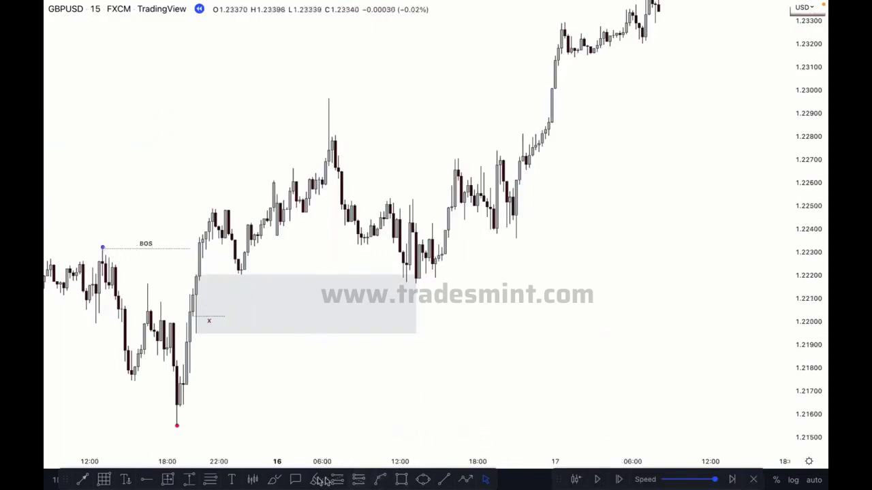
On the 15-minute chart, brush a short horizontal stroke along the BOS line, starting at the blue dot on the swing high.
click(275, 480)
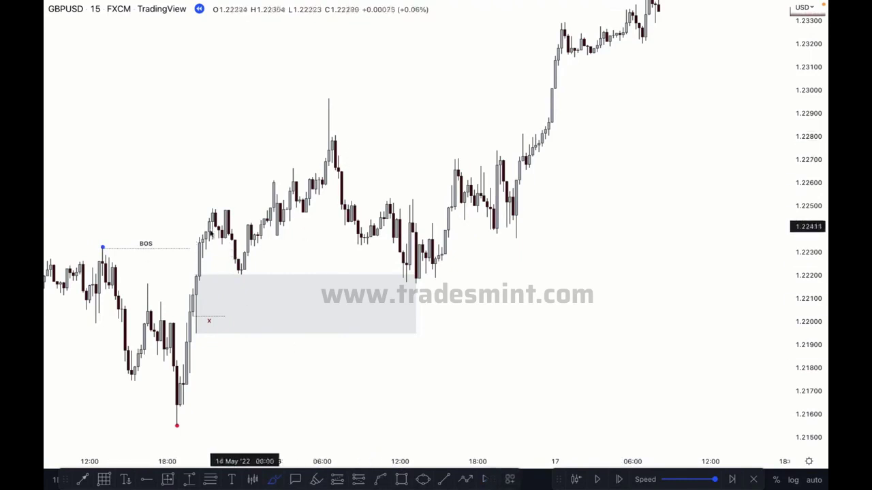
click(103, 248)
click(160, 247)
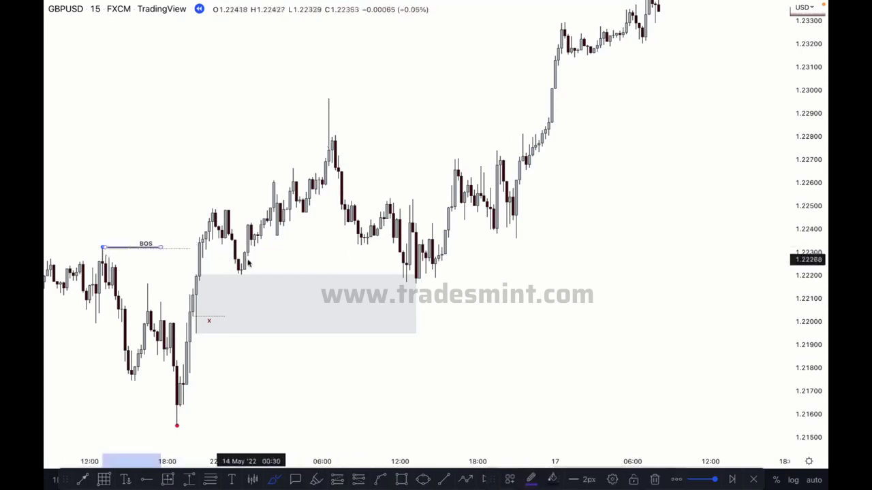
Brush two near-horizontal strokes above the grey zone at about 1.22260 and 1.22217, from the first pullback low to the retest near 12:00.
click(238, 261)
click(393, 262)
click(238, 272)
click(400, 271)
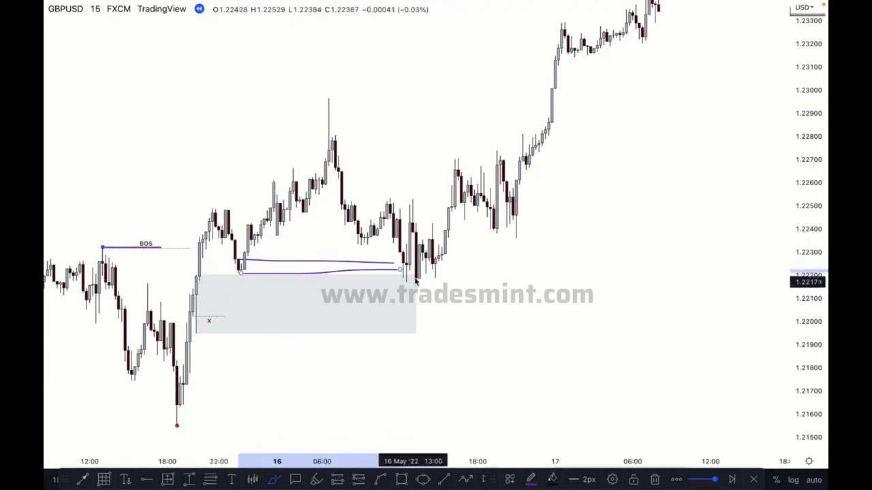
Brush a circle around the retest lows at the grey zone's upper edge and a rising curve from there to about 1.23172.
drag(396, 276, 564, 55)
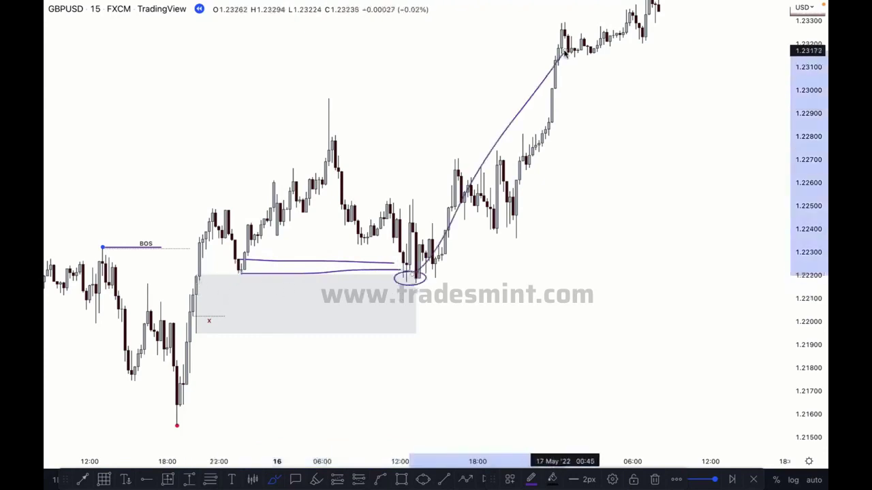